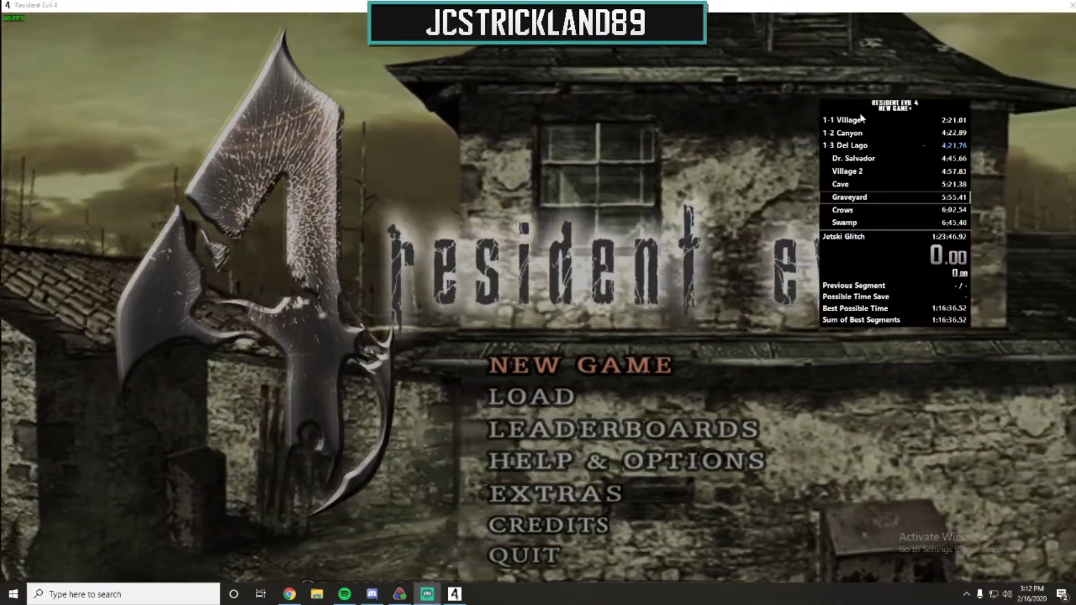
# - Drag the LiveSplit timer slightly left and down over the RE4 title screen
pyautogui.moveTo(862, 118); pyautogui.dragTo(799, 160)
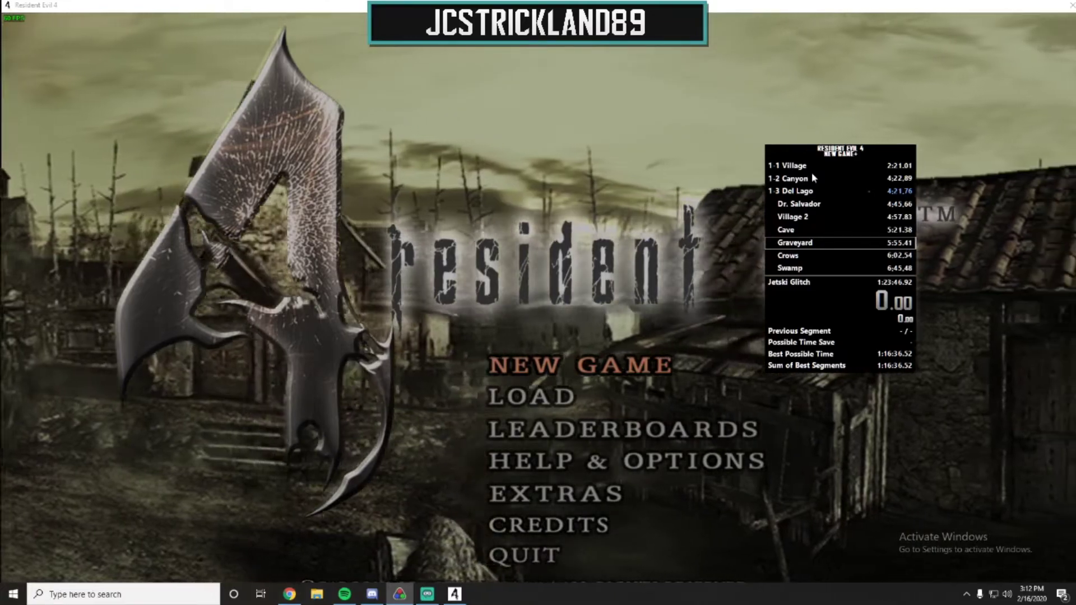
# - Open the Splits Editor from the timer's context menu and reposition its window
pyautogui.rightClick(812, 174)
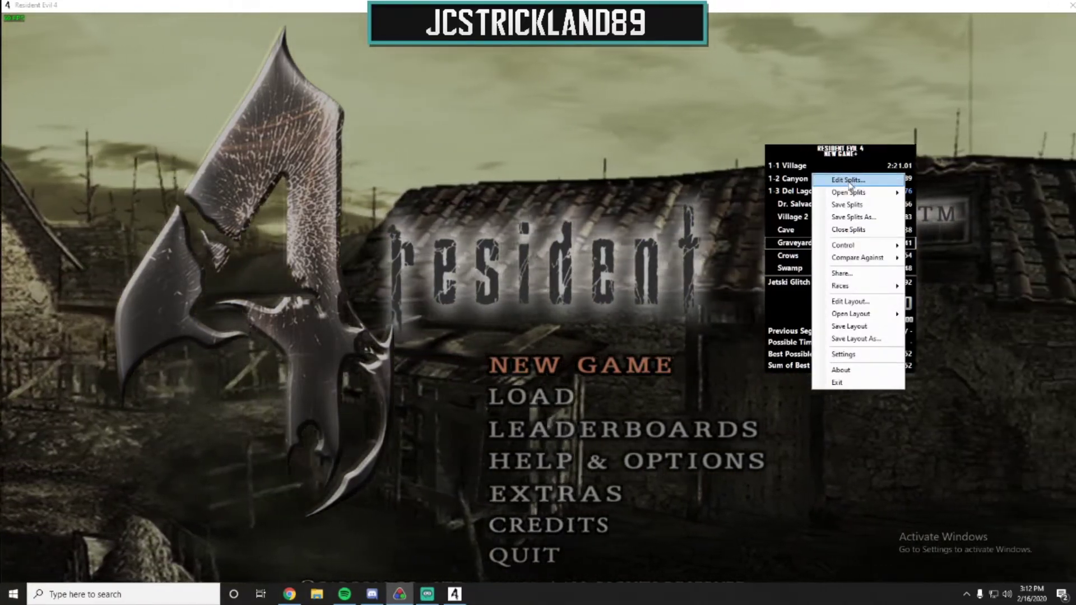
pyautogui.click(849, 181)
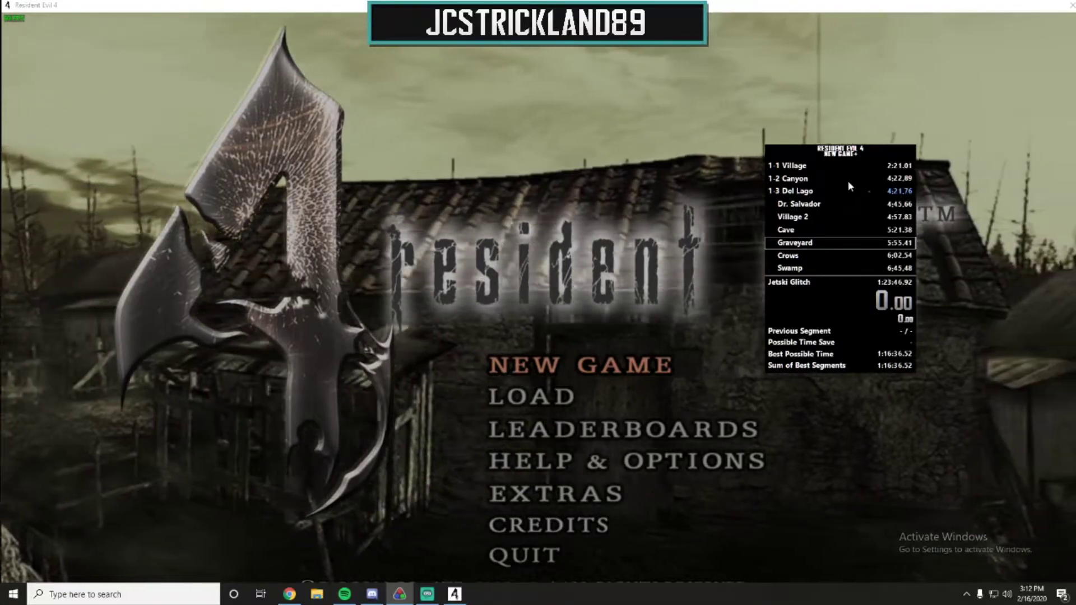
pyautogui.moveTo(394, 141); pyautogui.dragTo(637, 136)
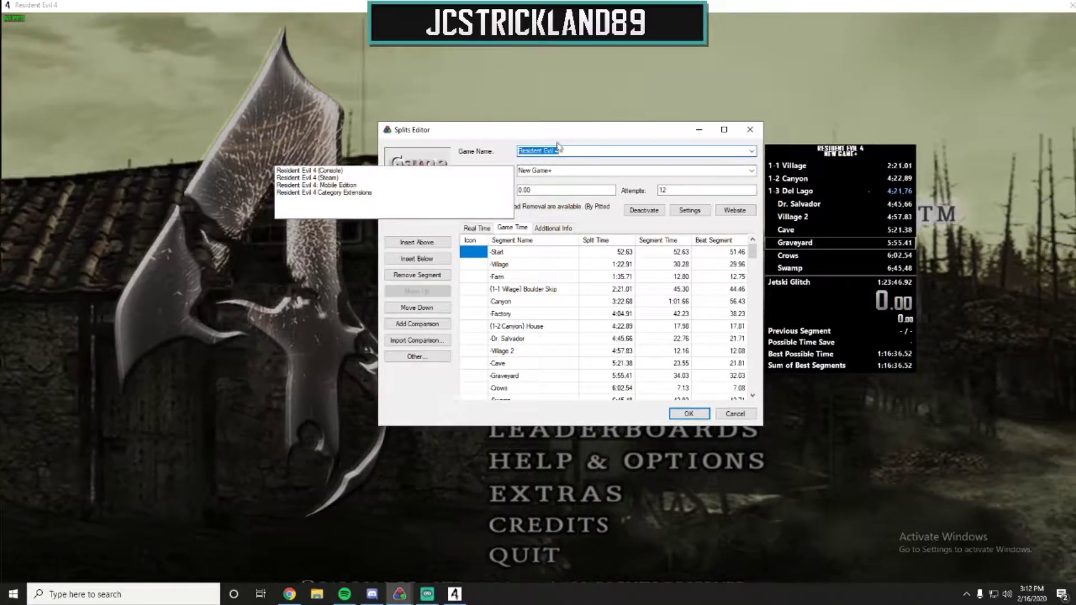
pyautogui.moveTo(554, 135); pyautogui.dragTo(409, 125)
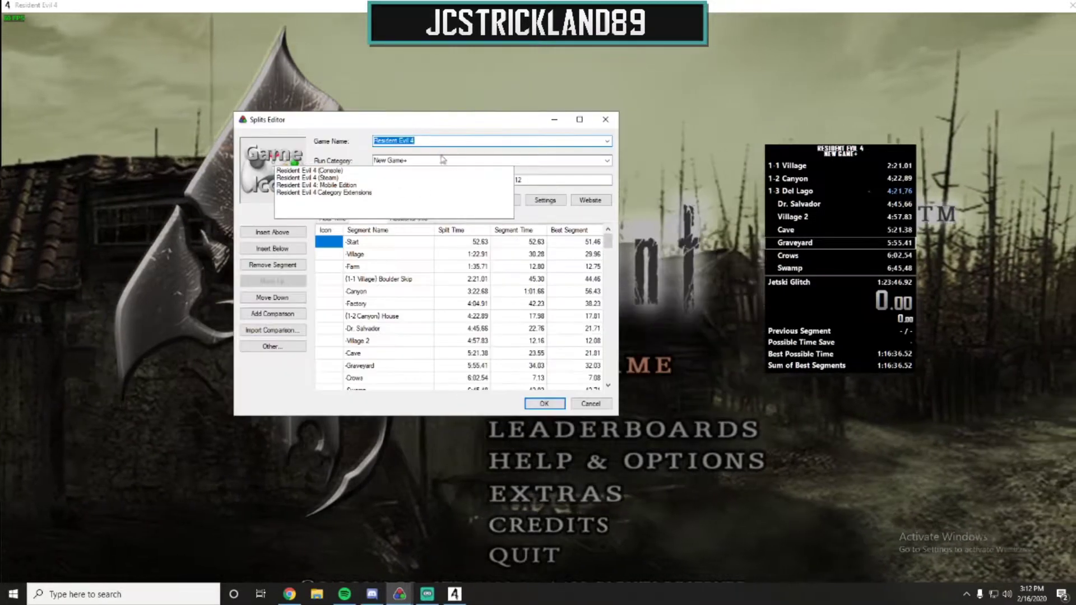
# - Select the New Game+ category and bring up the RE4 autosplitter's settings
pyautogui.click(476, 161)
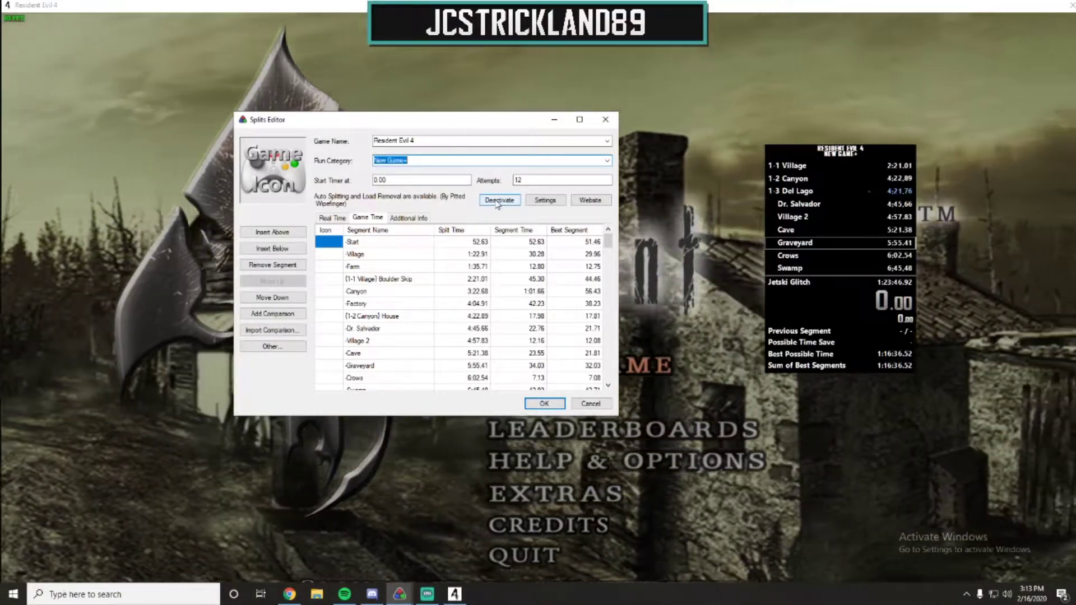
pyautogui.moveTo(418, 123); pyautogui.dragTo(486, 125)
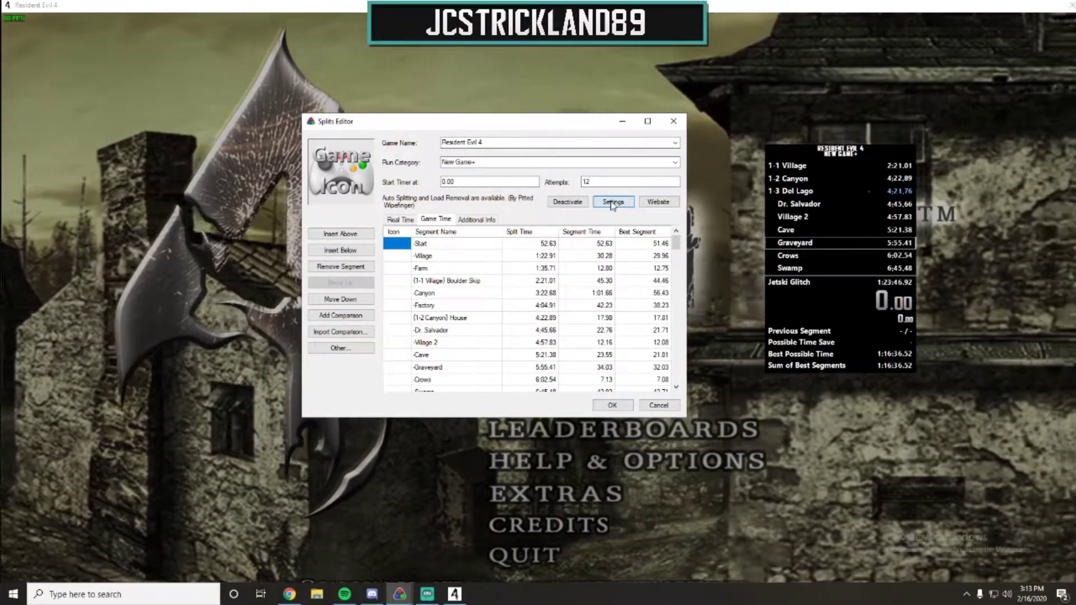
pyautogui.click(612, 203)
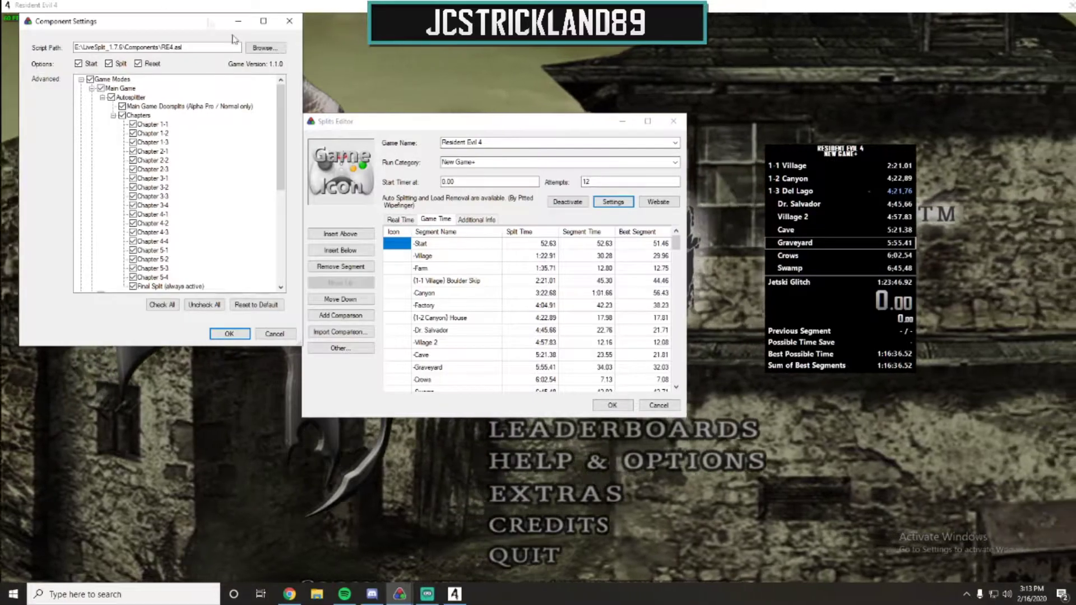
# - Centre the RE4.asl Component Settings, scroll through the chapter split tree, and confirm with OK
pyautogui.moveTo(161, 24); pyautogui.dragTo(500, 112)
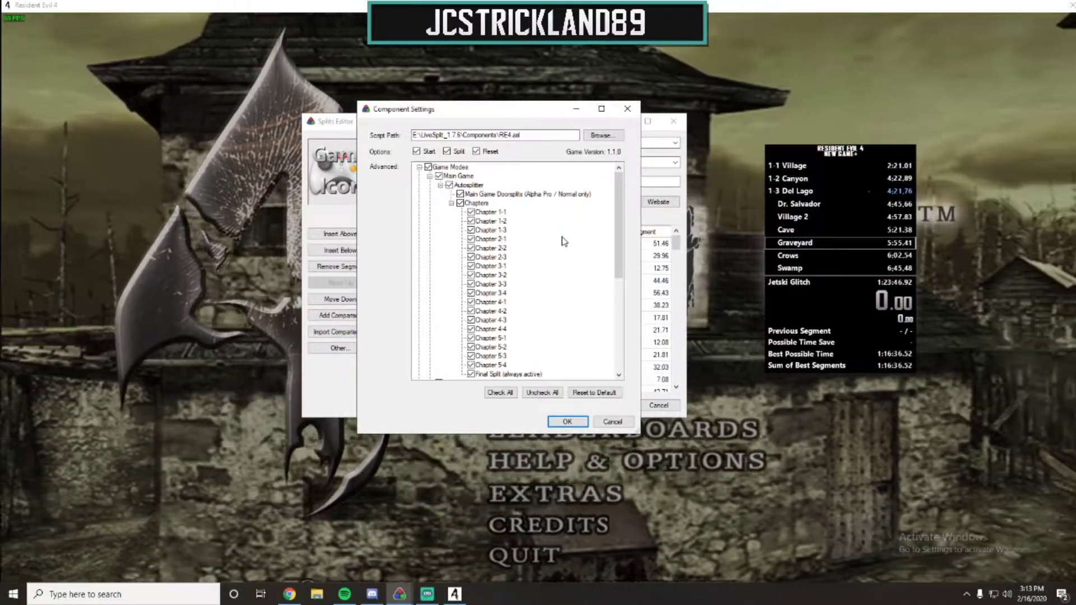
pyautogui.scroll(-1, 549, 253)
pyautogui.scroll(1, 527, 268)
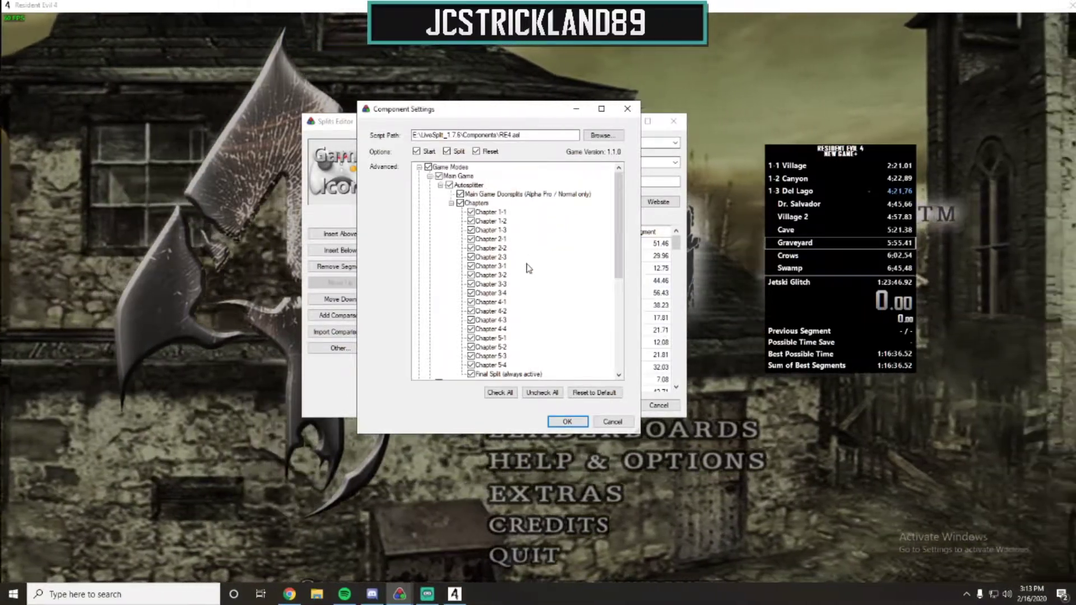
pyautogui.scroll(-7, 487, 272)
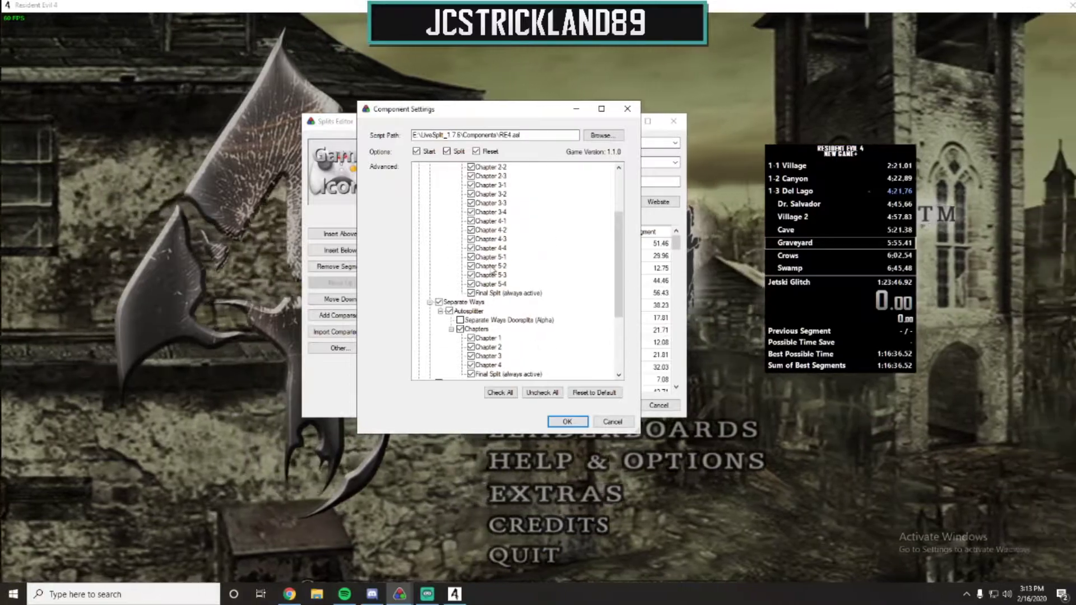
pyautogui.scroll(7, 492, 271)
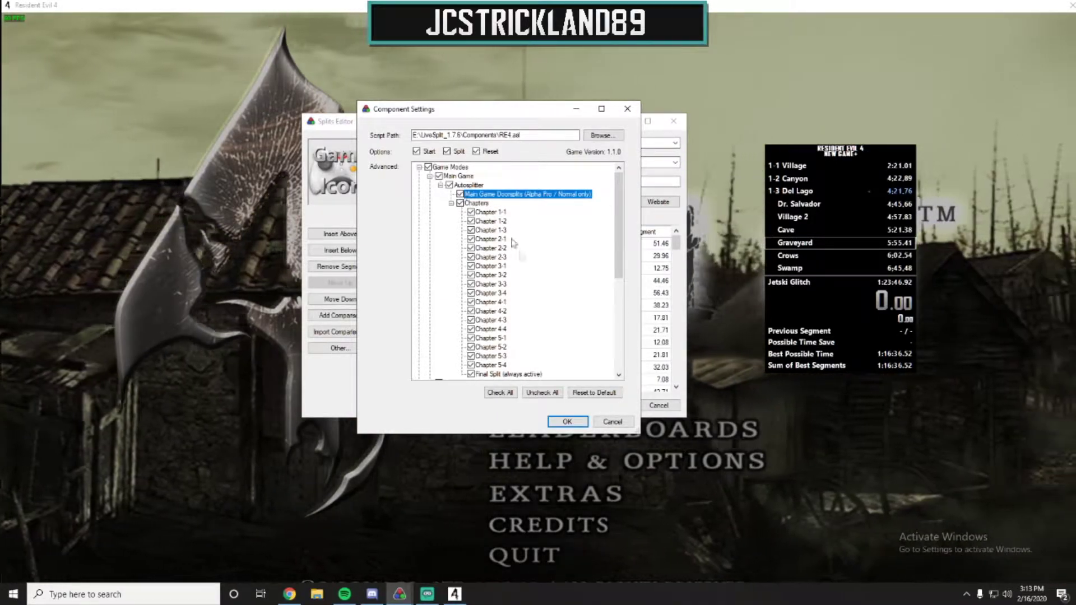
pyautogui.click(568, 421)
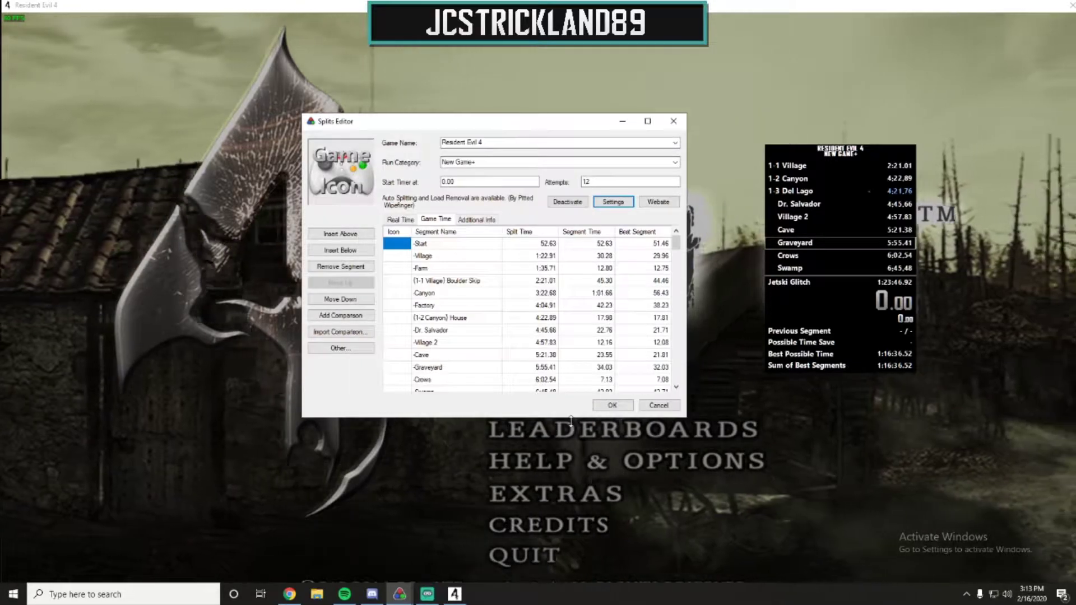
# - Close the Splits Editor with OK, keeping the New Game+ splits at 0.00
pyautogui.click(605, 408)
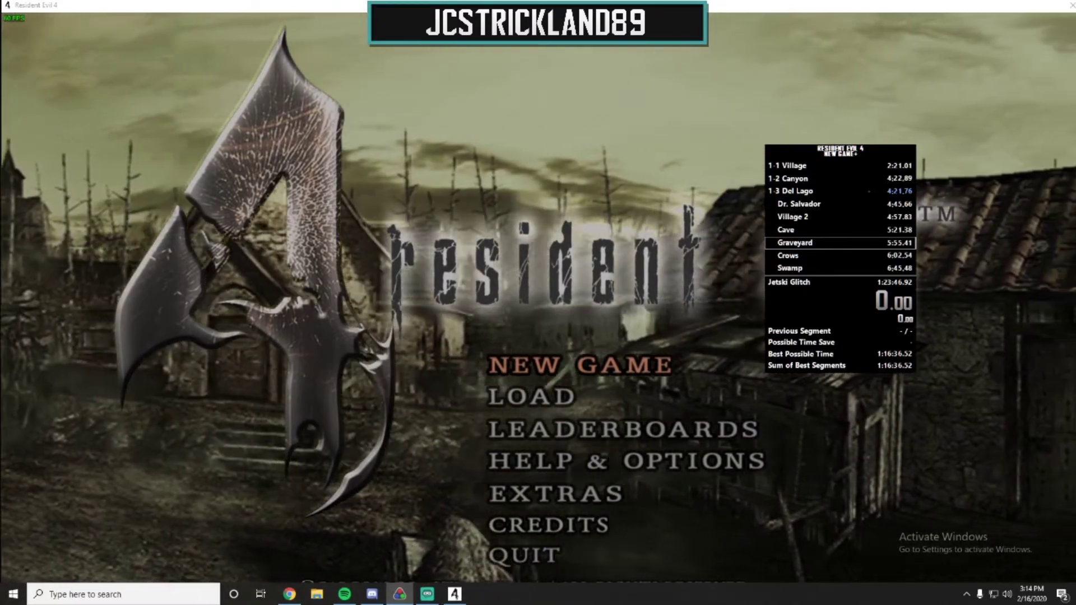
# - Reload the Resident Evil 4 splits through Open Splits in the timer's menu
pyautogui.rightClick(806, 162)
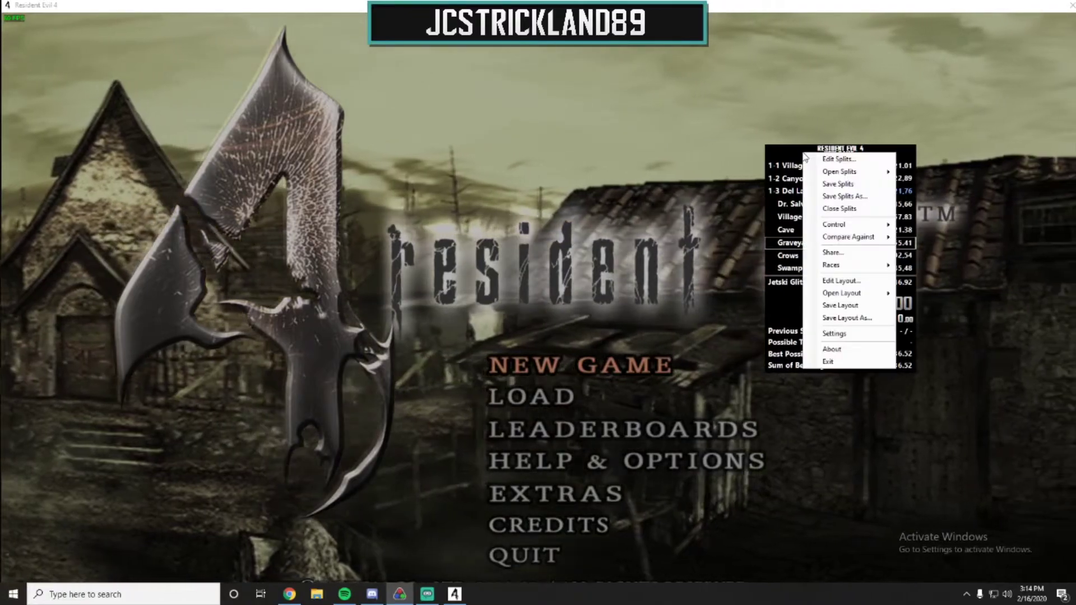
pyautogui.click(791, 156)
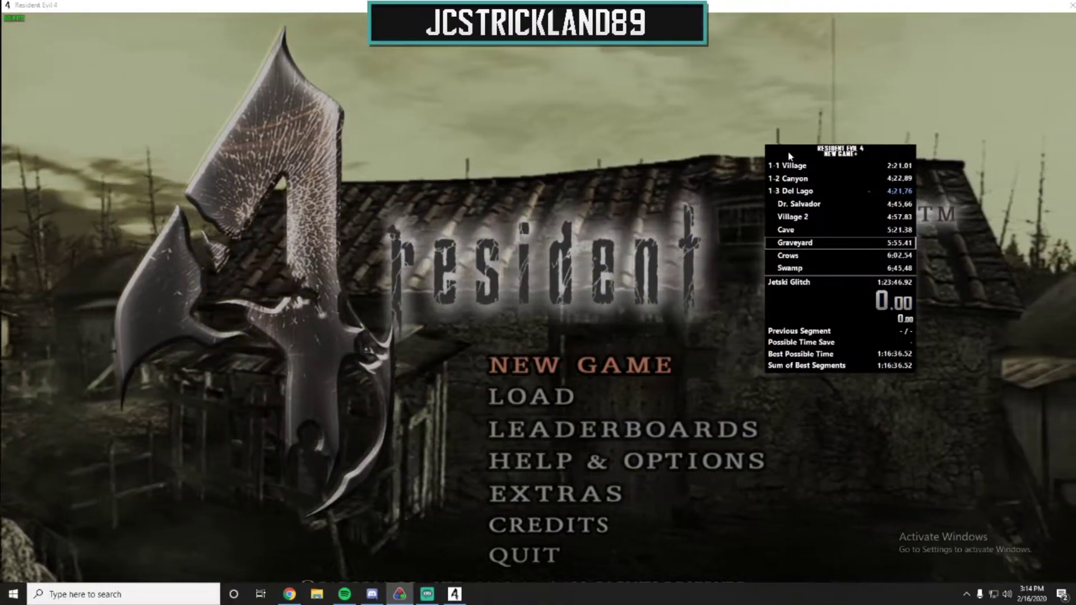
pyautogui.rightClick(790, 157)
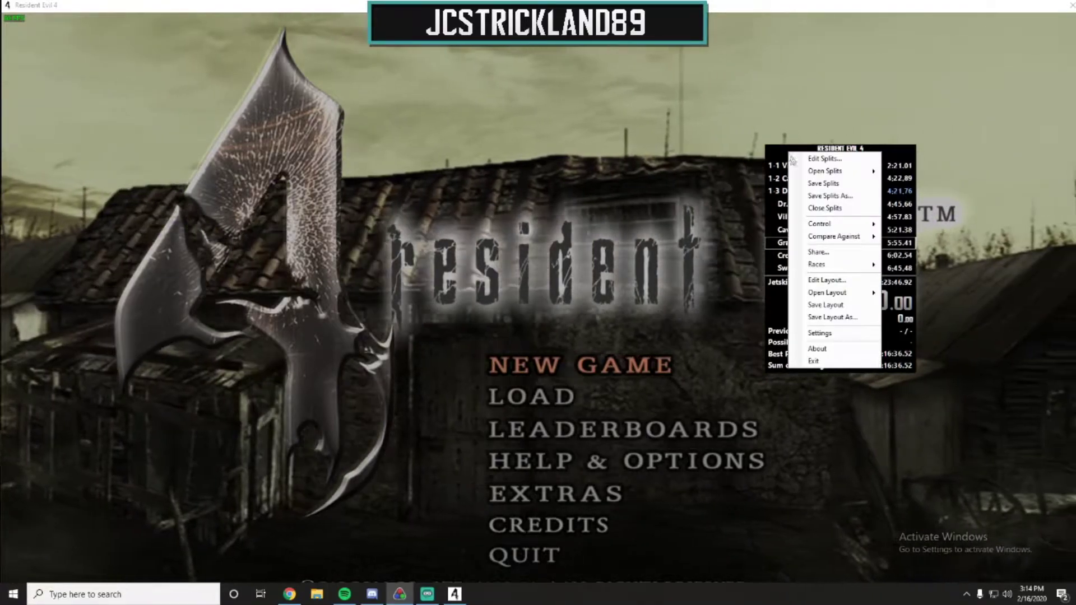
pyautogui.moveTo(827, 176)
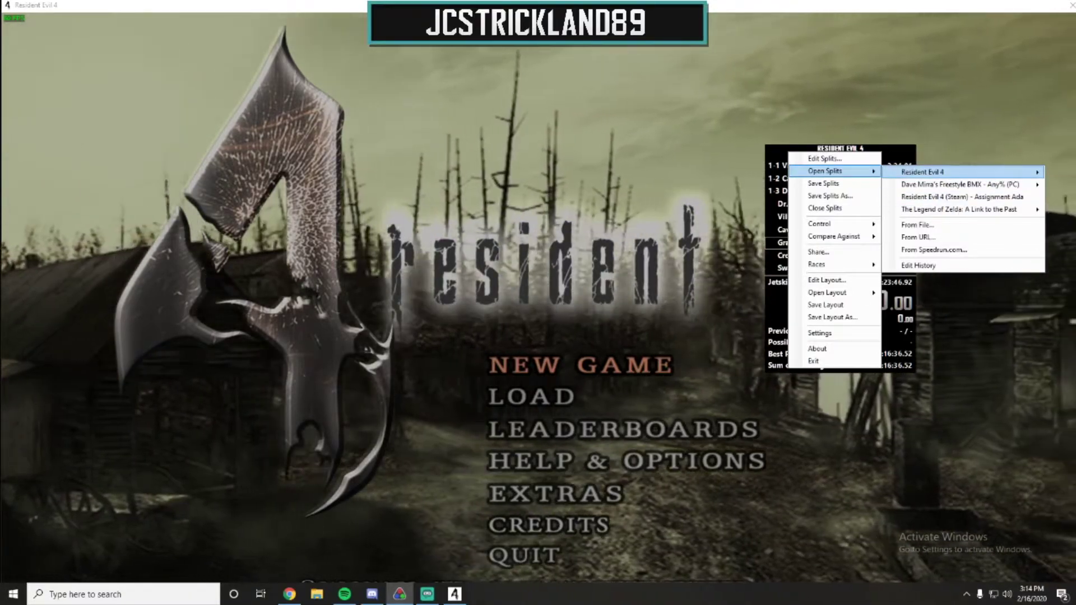
pyautogui.click(1055, 177)
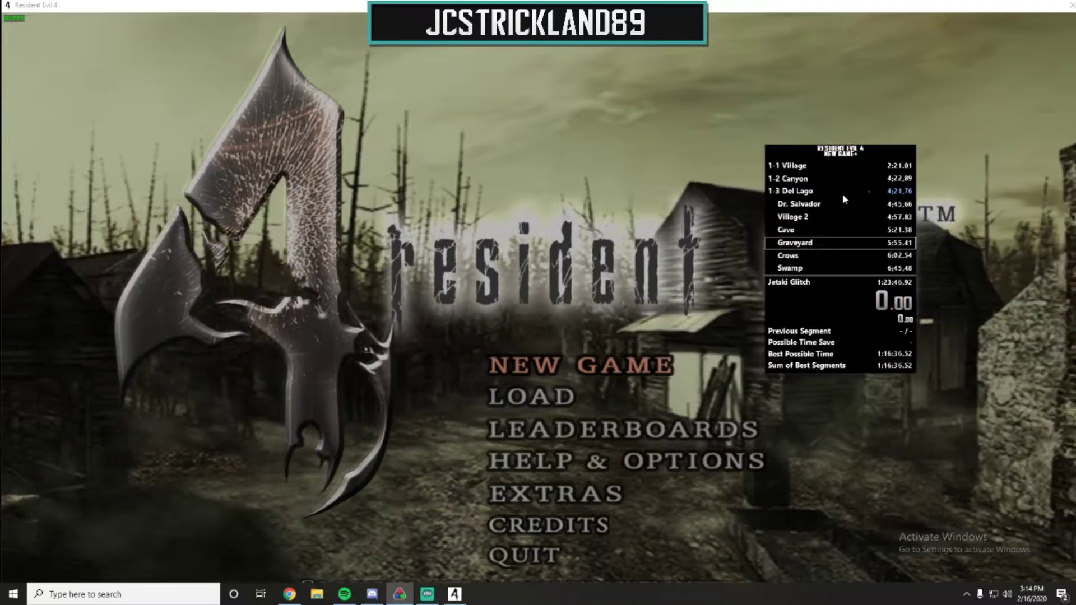
# - Move the timer about 120 px left over the Resident Evil 4 title logo
pyautogui.rightClick(839, 193)
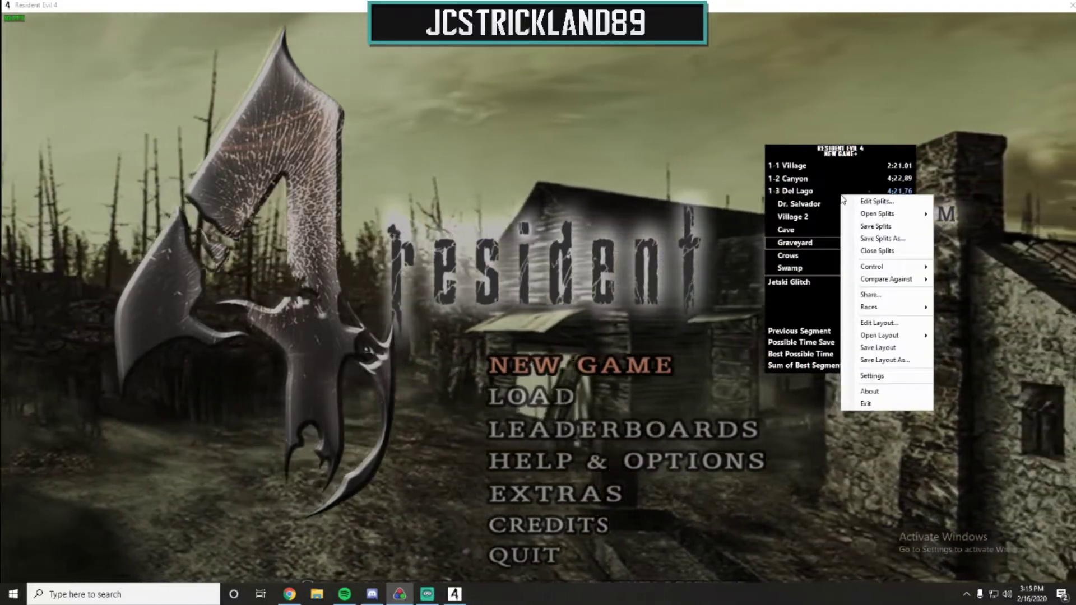
pyautogui.click(805, 156)
pyautogui.moveTo(805, 157); pyautogui.dragTo(736, 155)
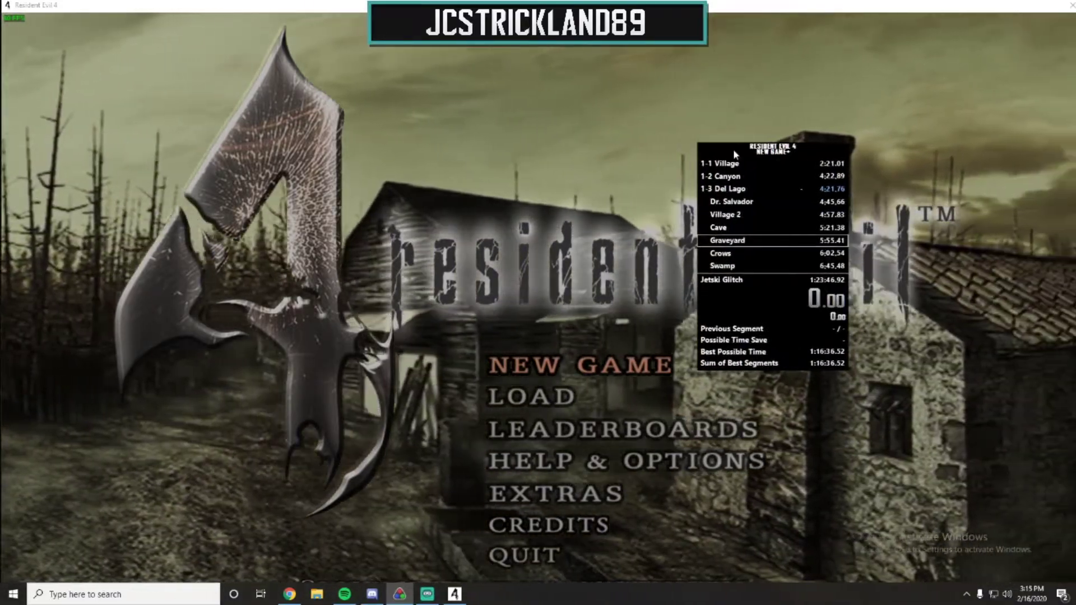
pyautogui.rightClick(734, 149)
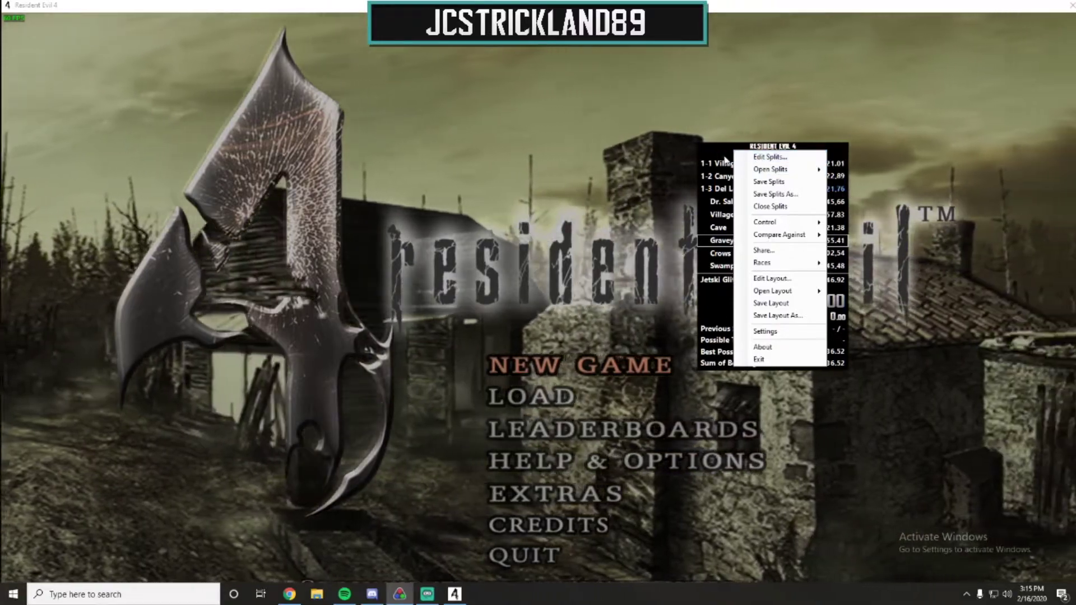
pyautogui.click(726, 160)
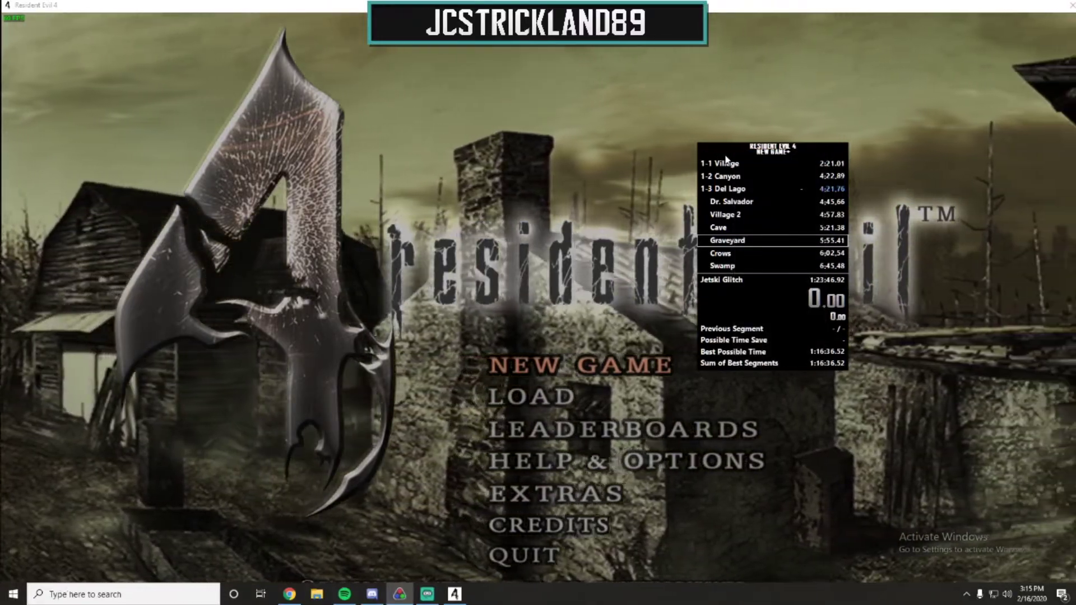
pyautogui.rightClick(726, 160)
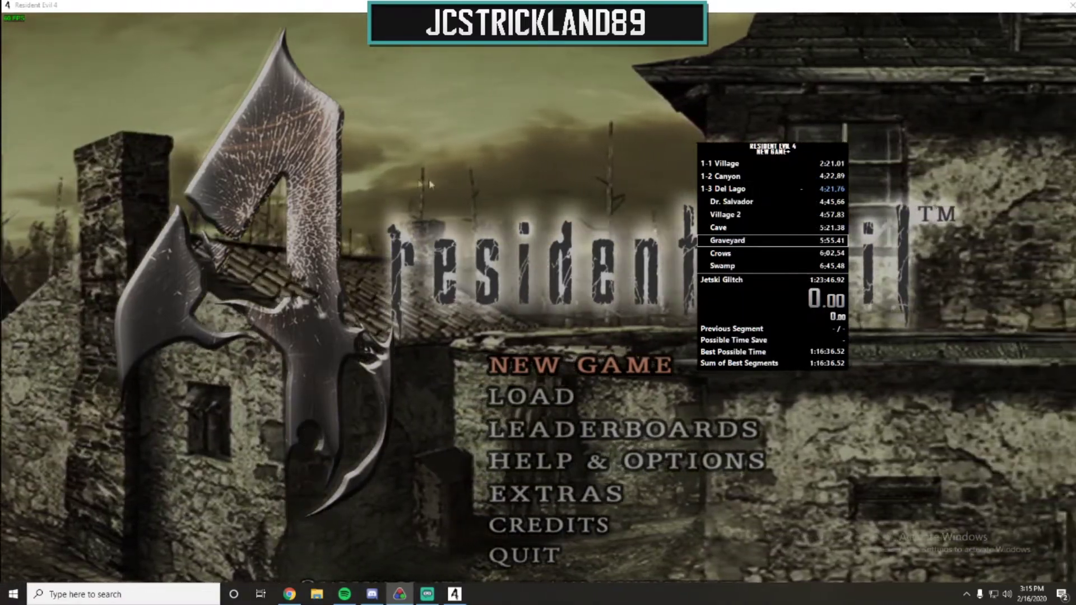
# - Reopen Edit Splits, accept the RE4 autosplitter settings, and close the Splits Editor
pyautogui.rightClick(758, 160)
pyautogui.click(780, 167)
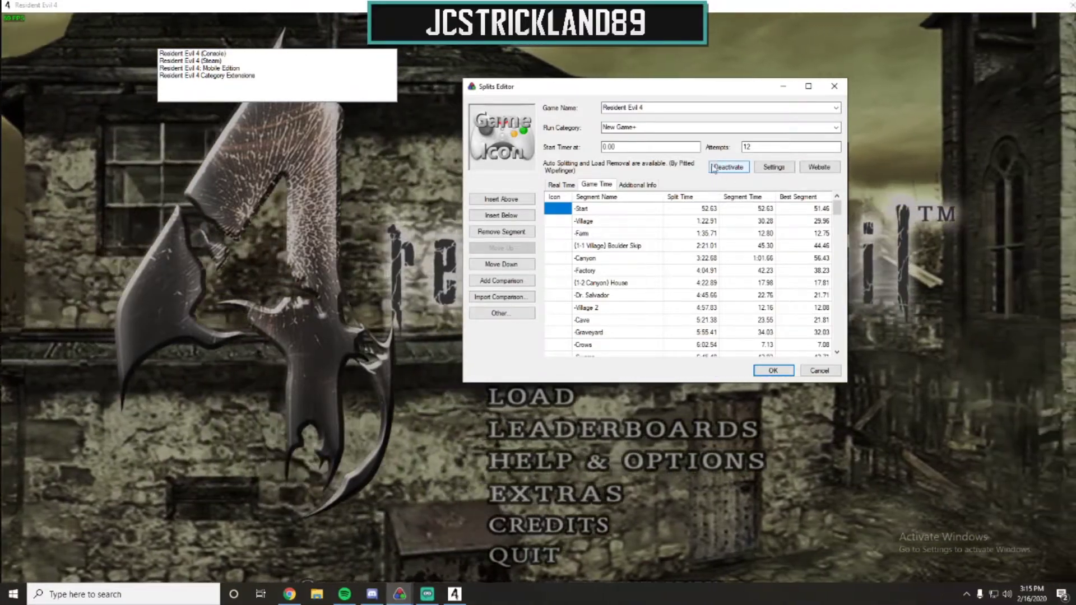
pyautogui.click(773, 167)
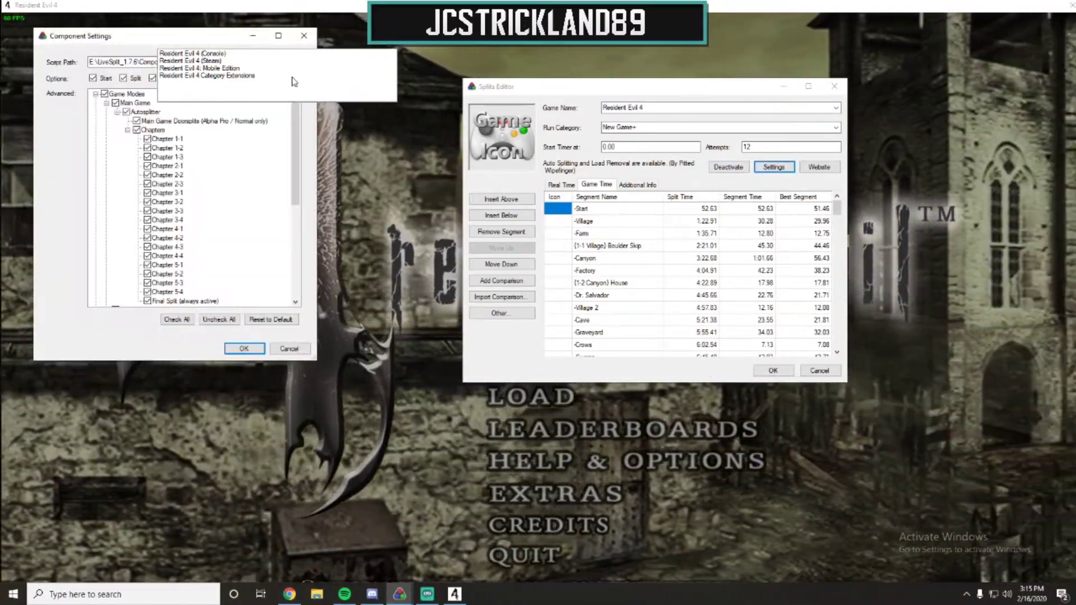
pyautogui.moveTo(207, 40); pyautogui.dragTo(746, 114)
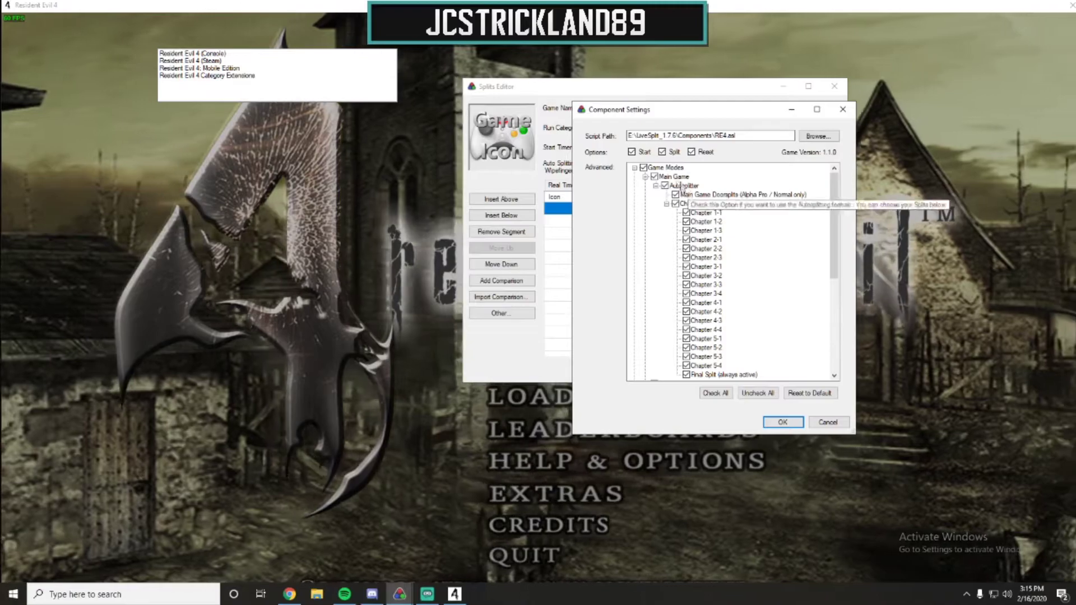
pyautogui.click(783, 422)
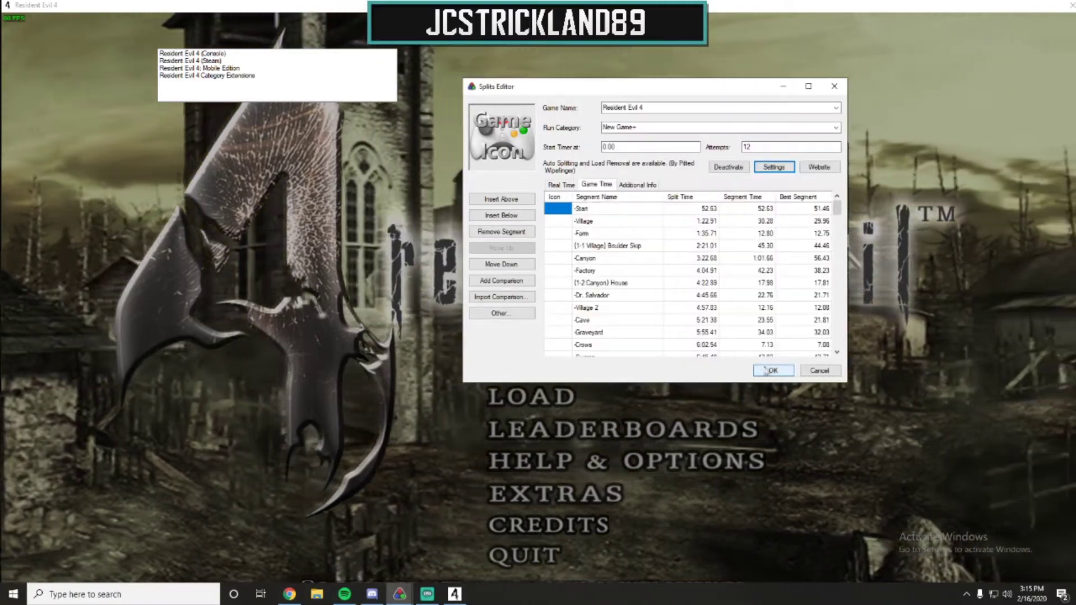
pyautogui.click(770, 371)
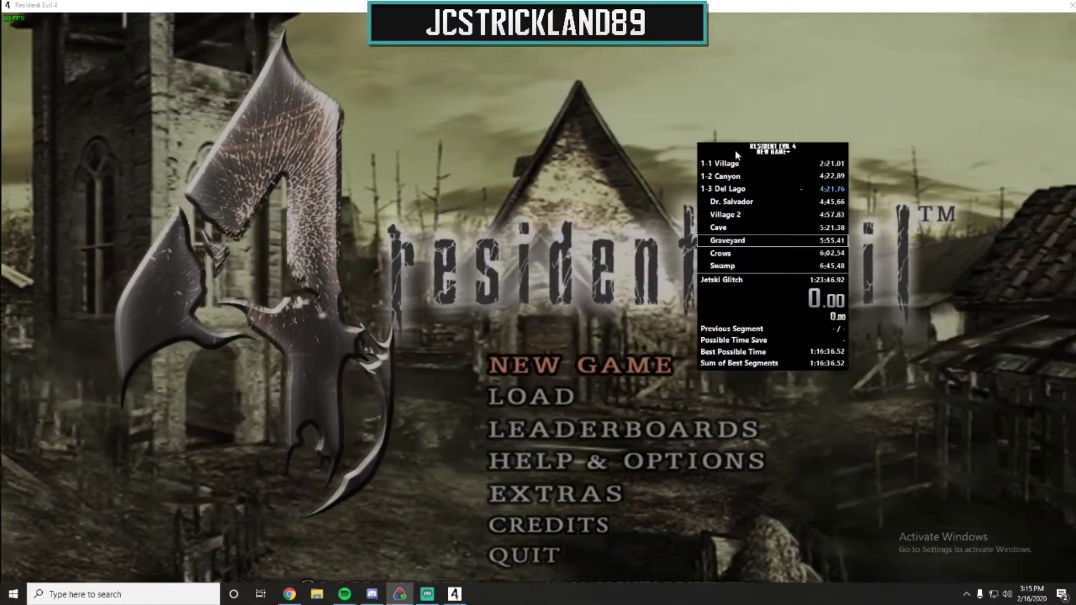